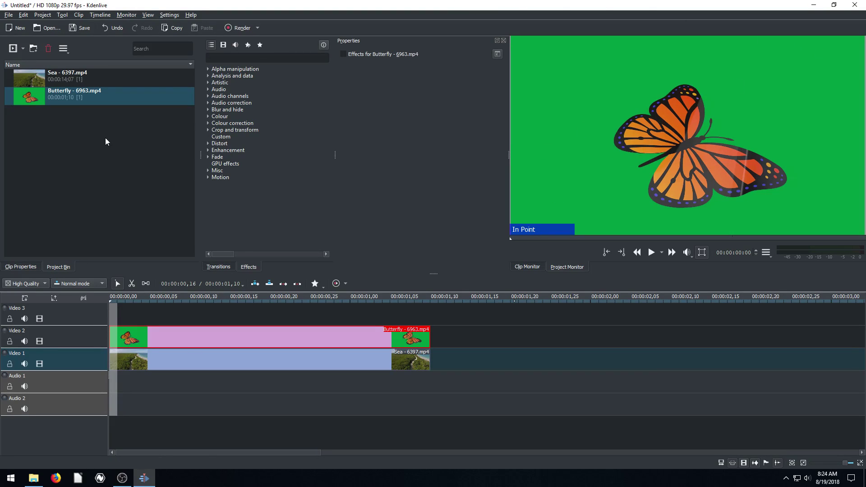
# - Preview the coastline and Butterfly clips, then apply Chroma Key to the Butterfly clip
pyautogui.click(33, 81)
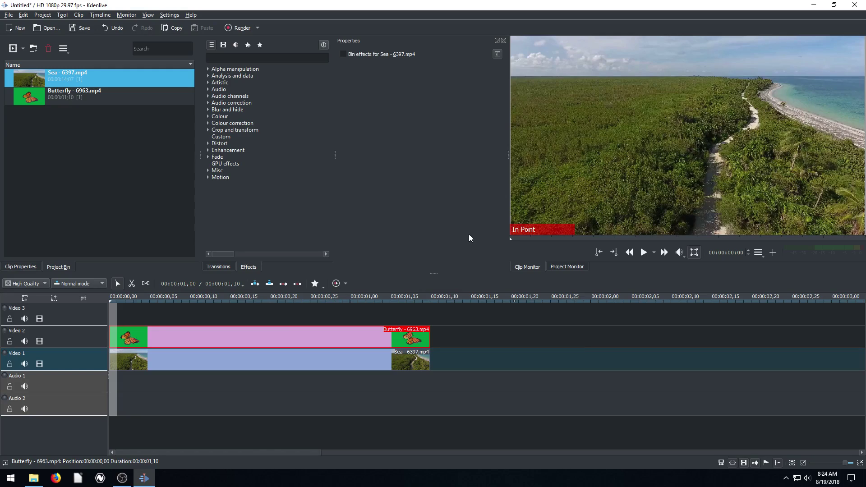
pyautogui.click(36, 100)
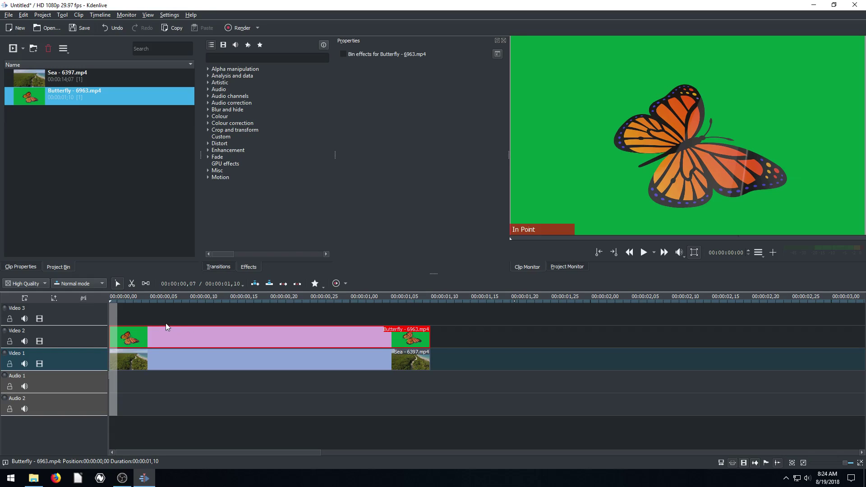
pyautogui.click(221, 58)
pyautogui.write('chr')
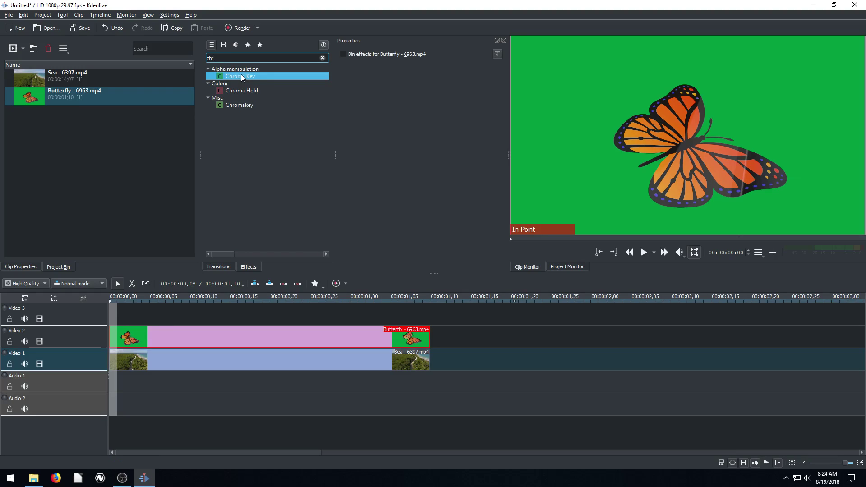
pyautogui.moveTo(235, 76); pyautogui.dragTo(225, 339)
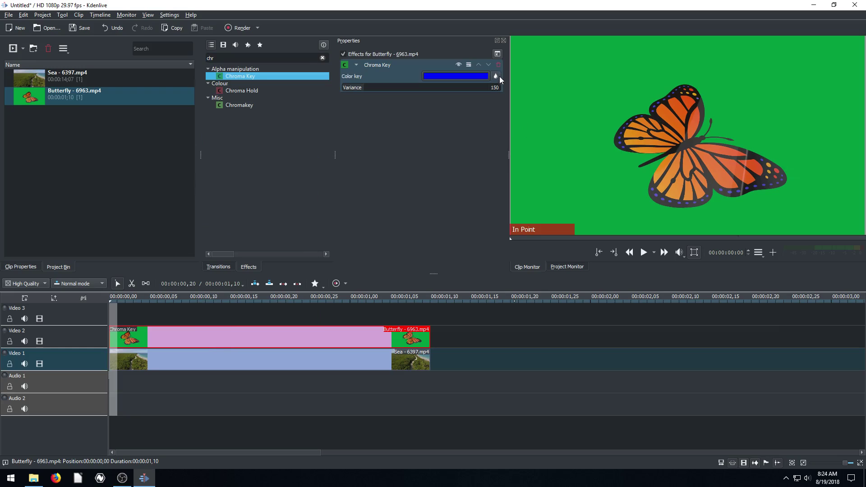
# - Sample the green background as the key colour and play through the composite to check it
pyautogui.click(496, 77)
pyautogui.click(588, 71)
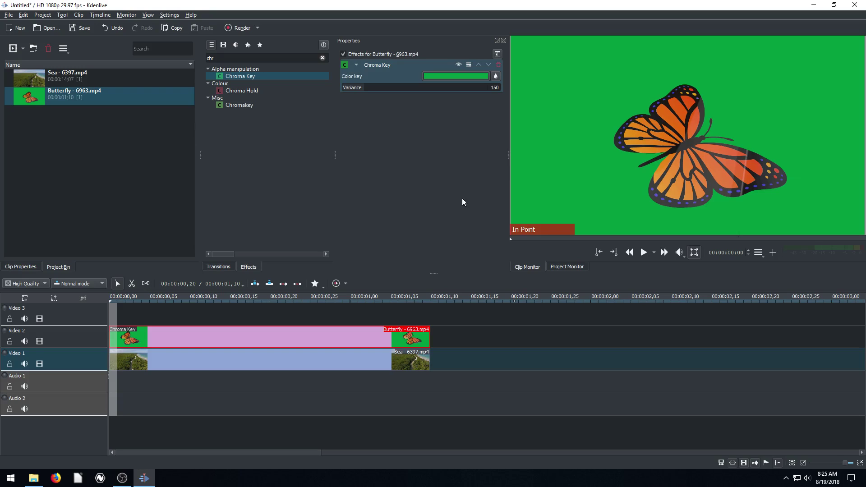
pyautogui.click(159, 302)
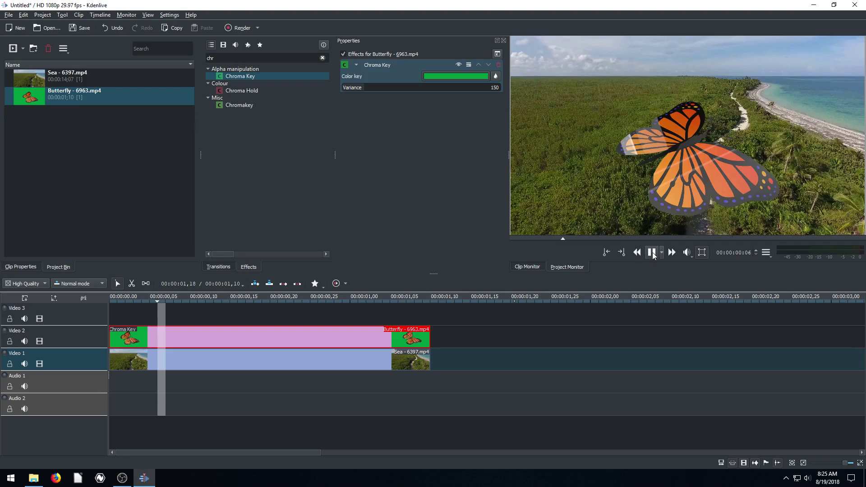
pyautogui.moveTo(180, 300); pyautogui.dragTo(403, 301)
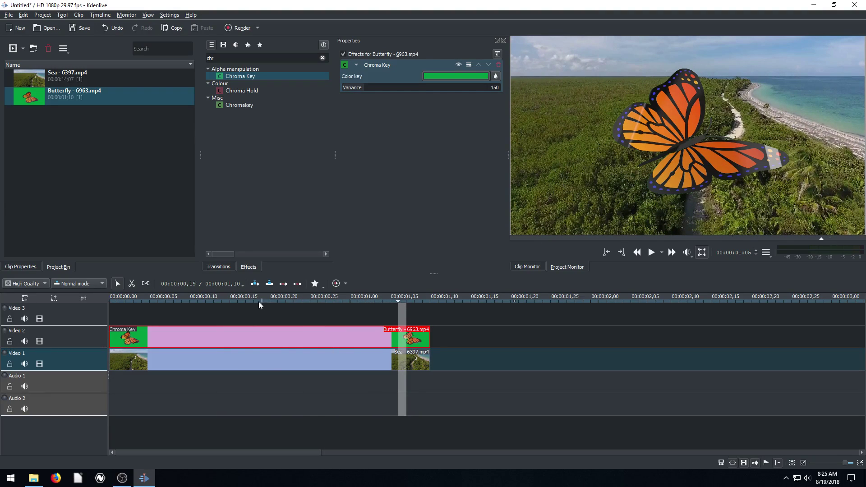
pyautogui.moveTo(258, 301); pyautogui.dragTo(183, 305)
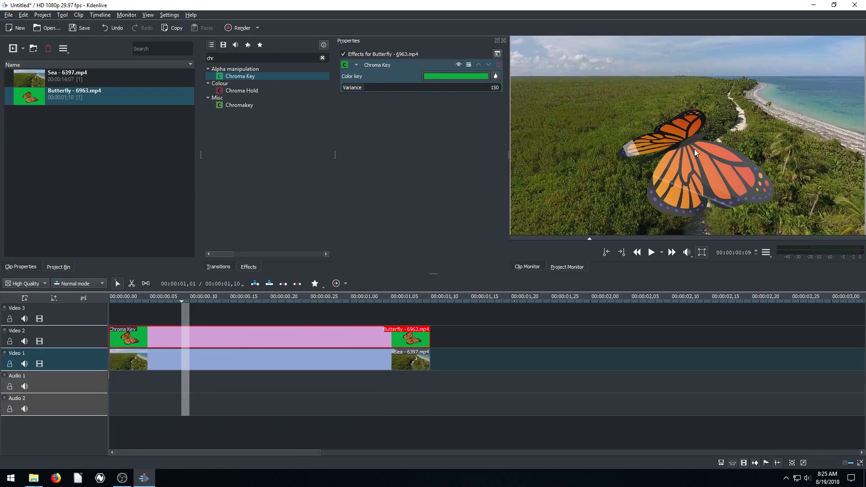
# - Apply Transform from the Crop and transform category to the Butterfly clip, under Chroma Key
pyautogui.click(260, 57)
pyautogui.press('BackSpace')
pyautogui.press('BackSpace')
pyautogui.press('BackSpace')
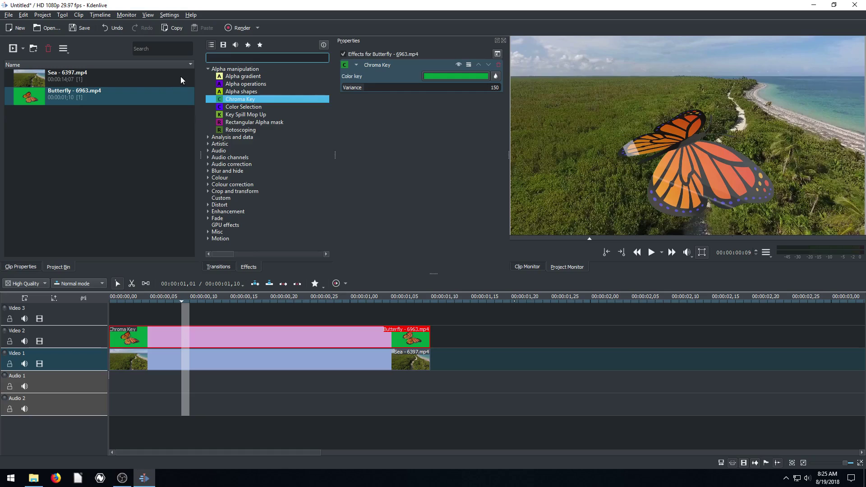
pyautogui.click(207, 68)
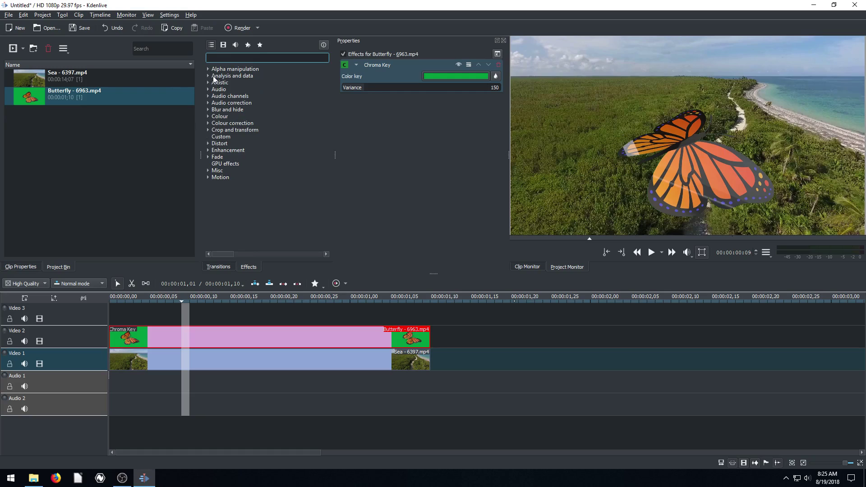
pyautogui.click(208, 129)
pyautogui.moveTo(233, 183); pyautogui.dragTo(254, 336)
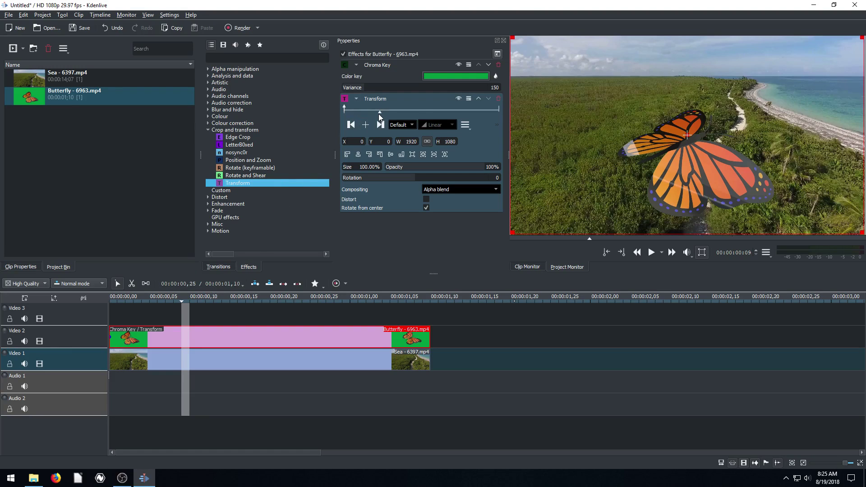
pyautogui.click(207, 302)
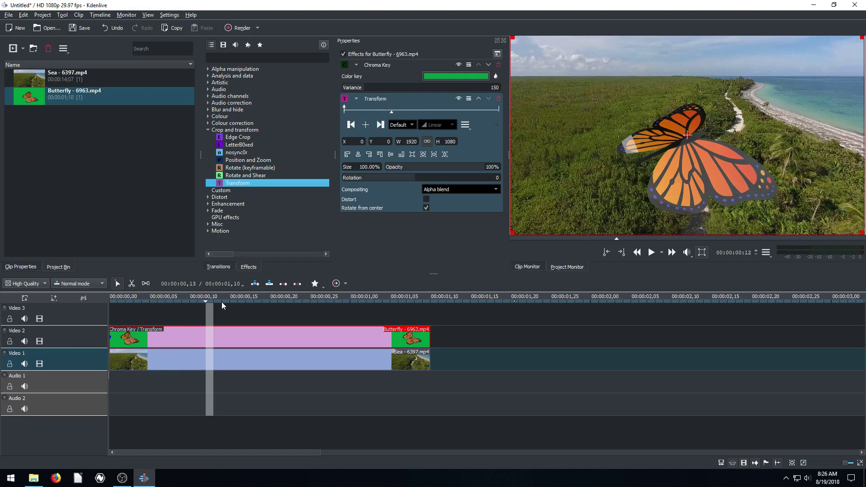
pyautogui.click(244, 302)
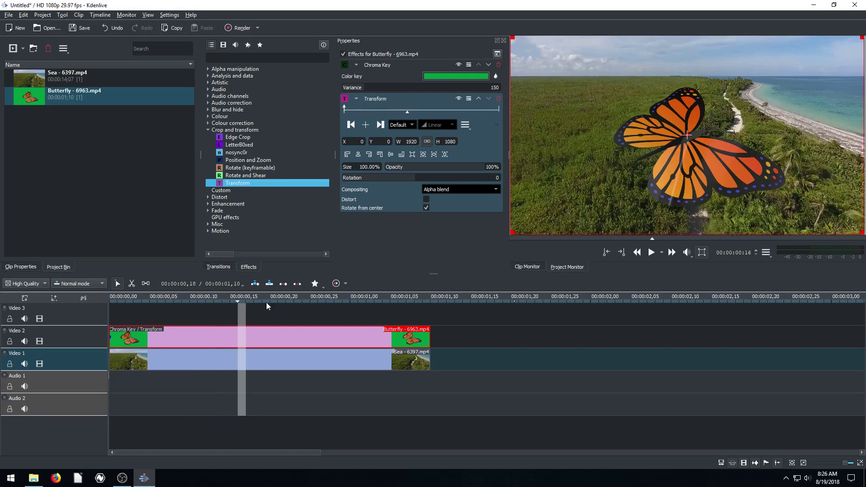
pyautogui.click(300, 302)
pyautogui.click(334, 302)
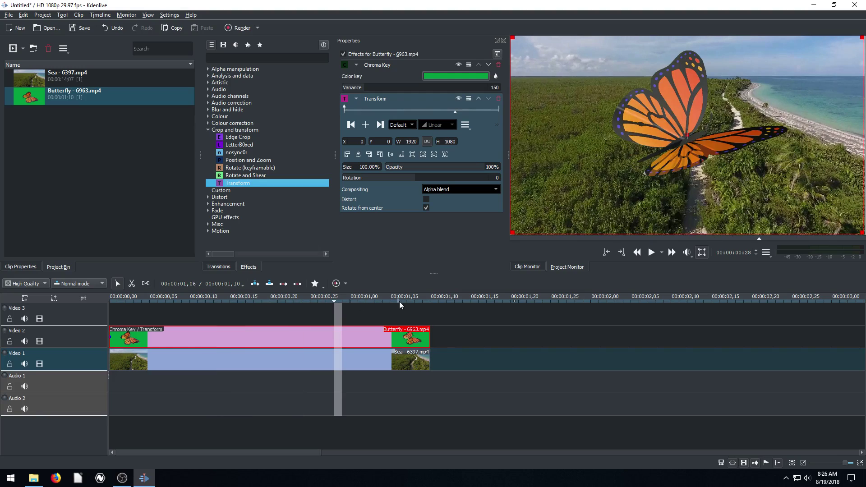
pyautogui.click(400, 301)
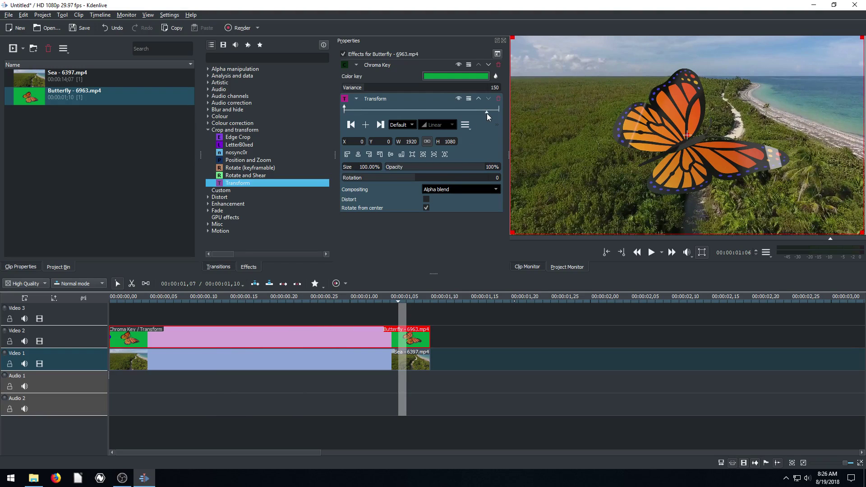
pyautogui.moveTo(476, 112); pyautogui.dragTo(370, 112)
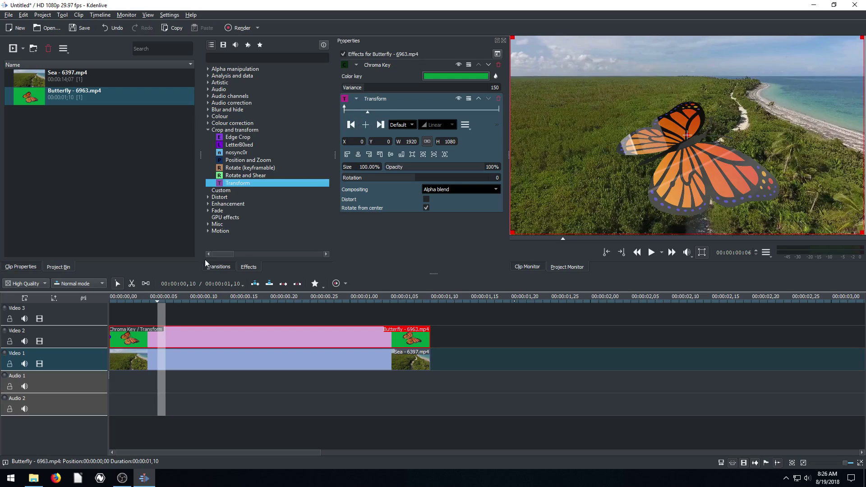
pyautogui.click(351, 125)
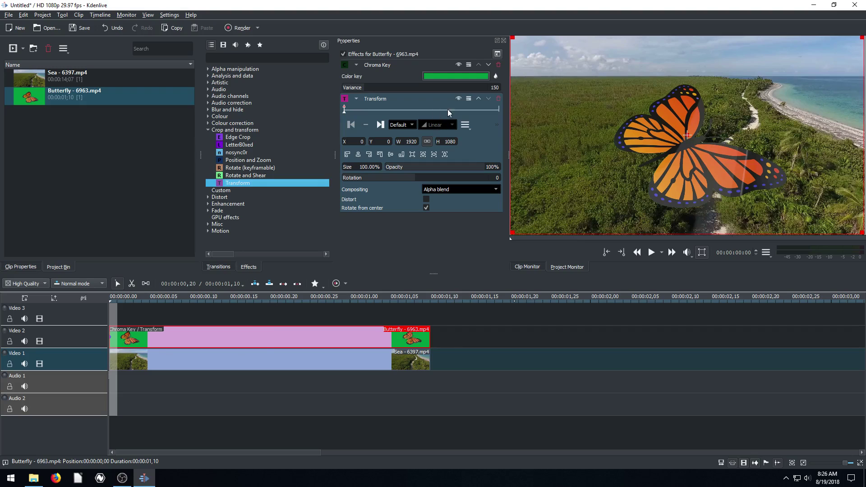
pyautogui.click(380, 125)
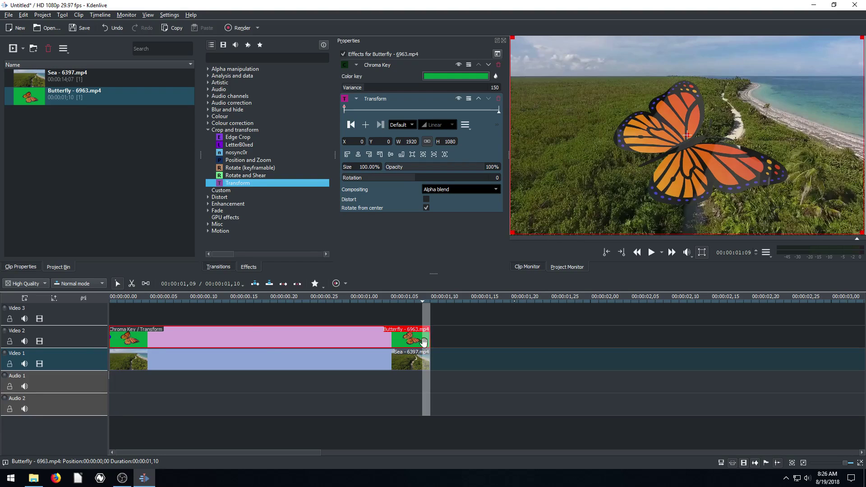
pyautogui.click(350, 126)
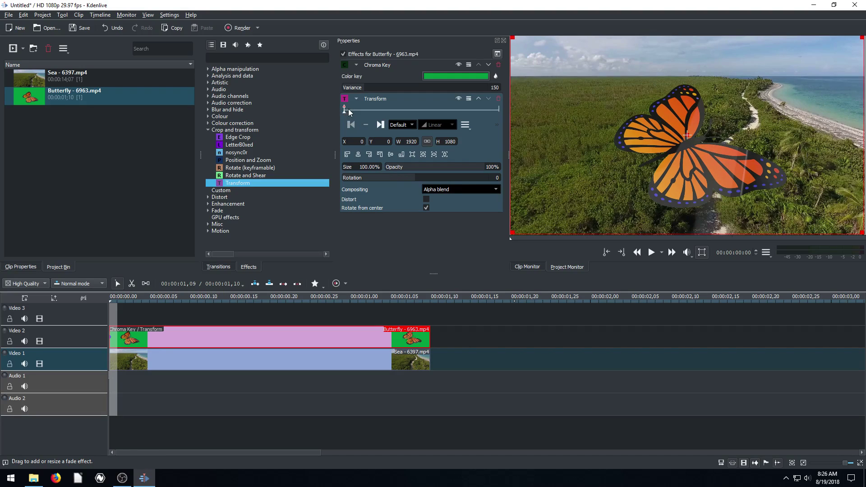
pyautogui.click(409, 110)
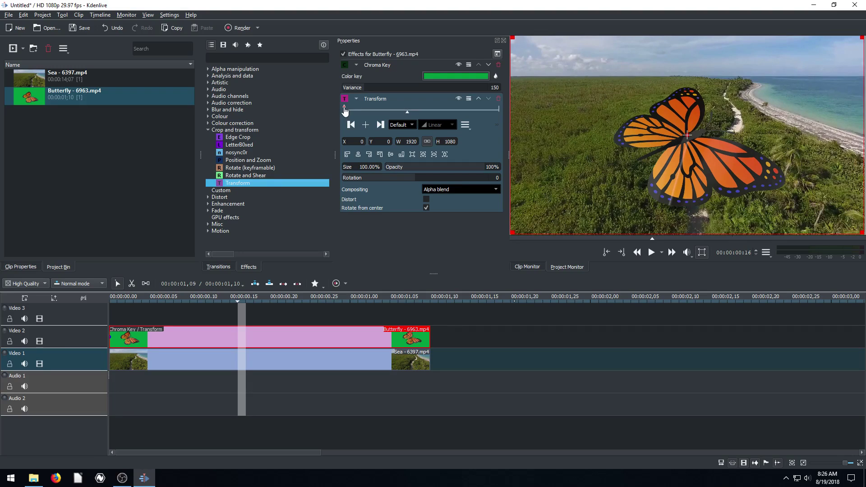
pyautogui.click(345, 108)
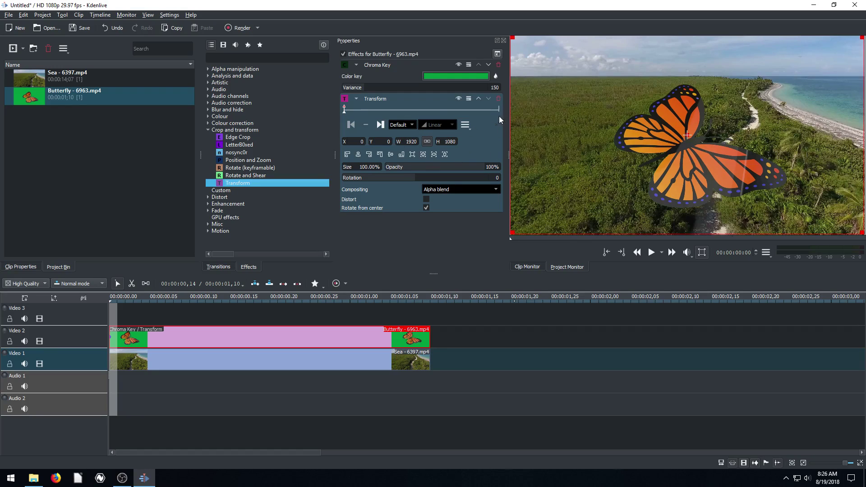
# - Add a Transform keyframe at the Butterfly clip's last frame
pyautogui.click(380, 125)
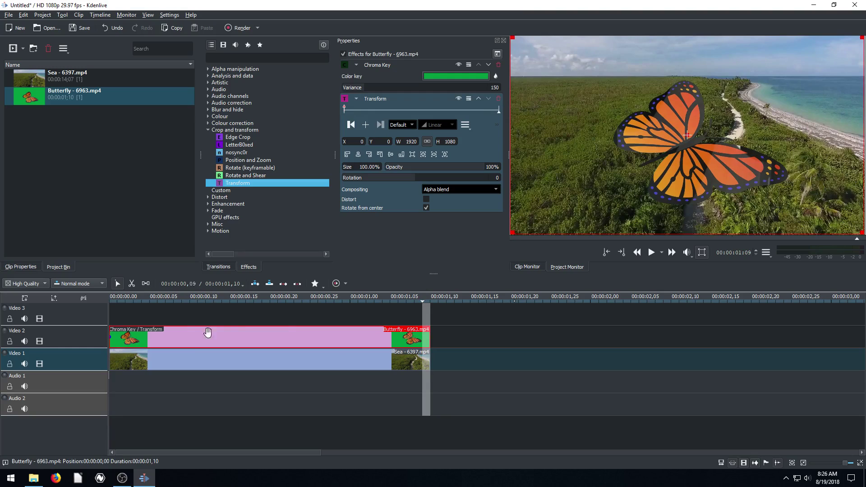
pyautogui.click(366, 126)
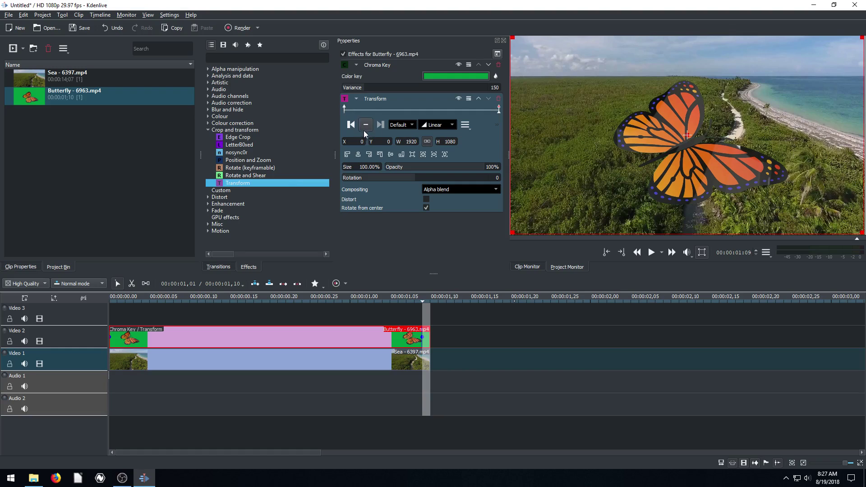
# - At the first keyframe, scale the butterfly to 898×505 (46.77%) and place it at X 50, Y 417
pyautogui.click(351, 125)
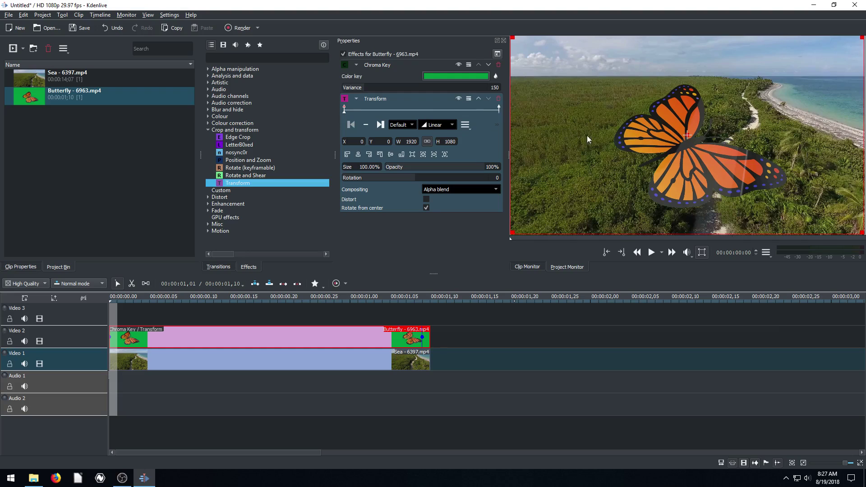
pyautogui.moveTo(512, 38); pyautogui.dragTo(695, 139)
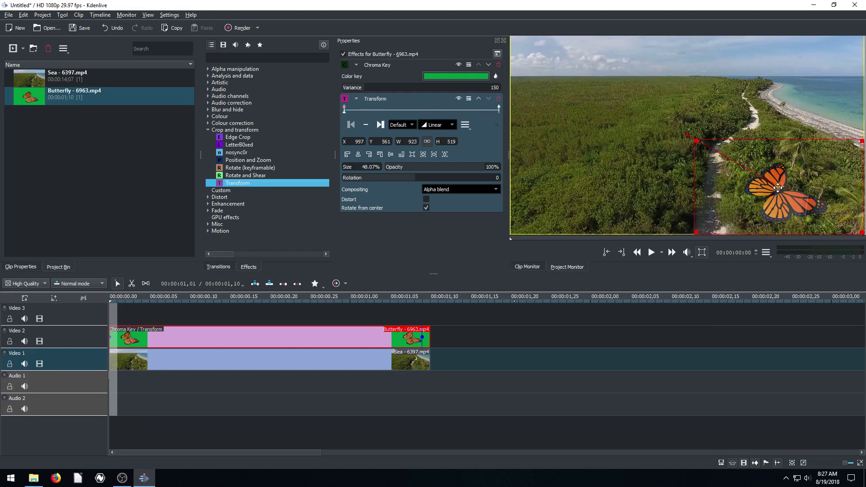
pyautogui.moveTo(779, 186); pyautogui.dragTo(604, 161)
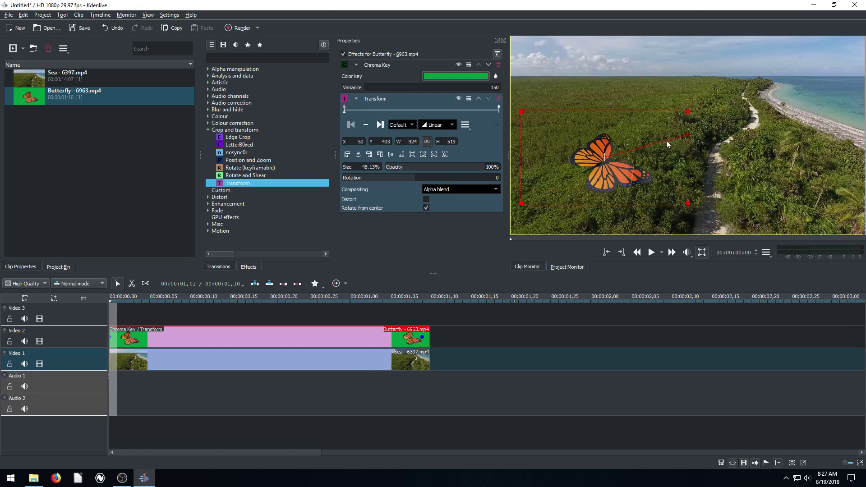
pyautogui.moveTo(687, 112); pyautogui.dragTo(683, 114)
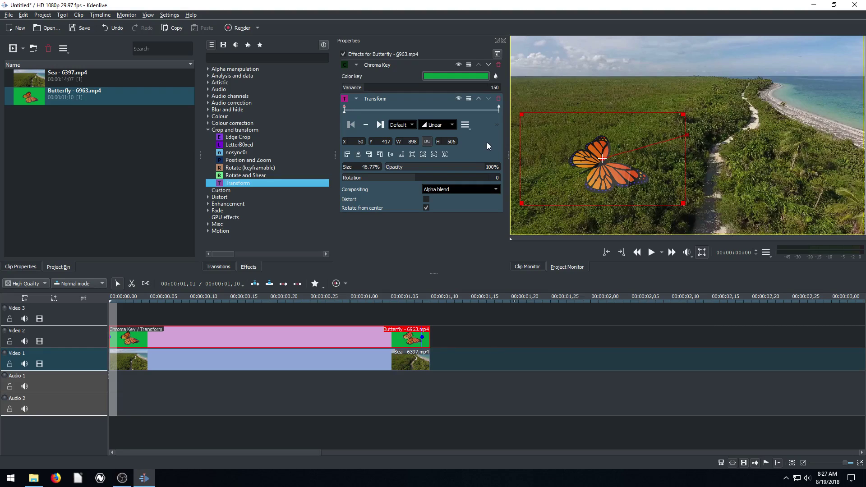
# - At the end keyframe, shrink the butterfly to 812×457 (42.31%) and place it at X 822, Y 72
pyautogui.click(381, 125)
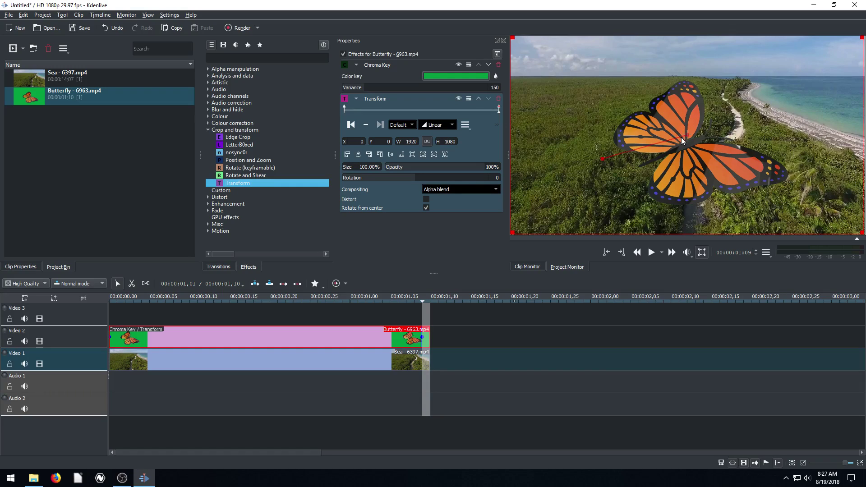
pyautogui.moveTo(861, 38); pyautogui.dragTo(674, 112)
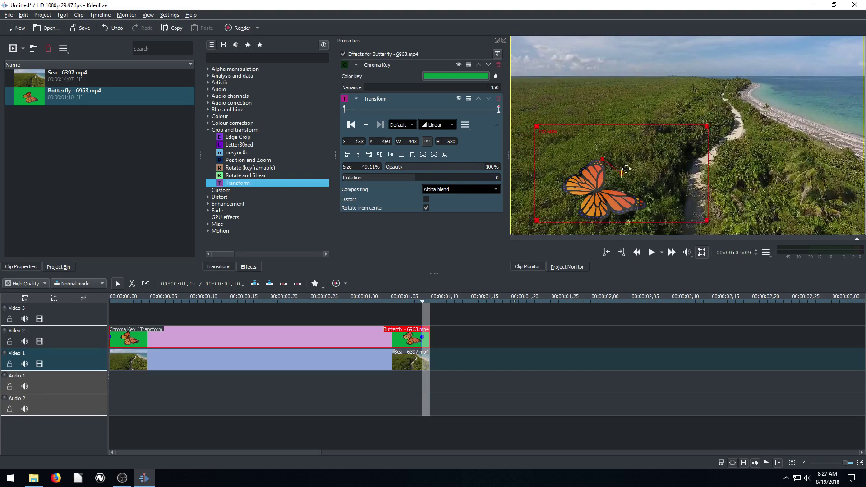
pyautogui.moveTo(597, 183); pyautogui.dragTo(712, 106)
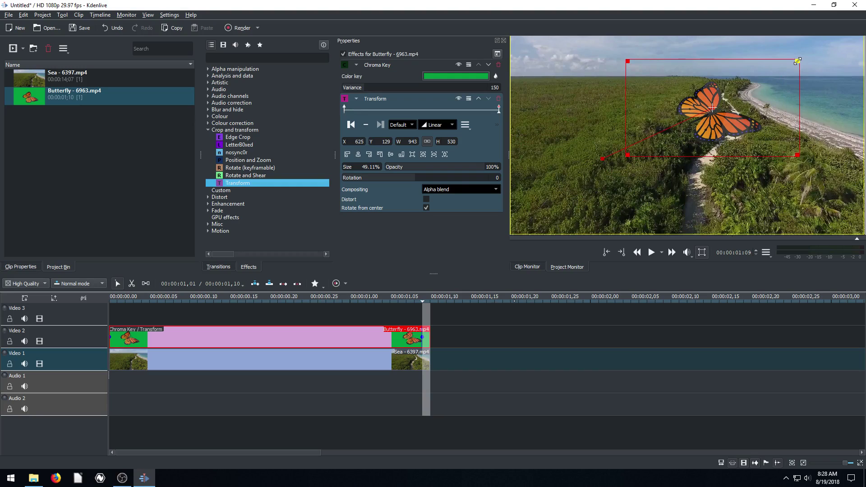
pyautogui.moveTo(798, 61); pyautogui.dragTo(773, 74)
pyautogui.moveTo(700, 115); pyautogui.dragTo(736, 91)
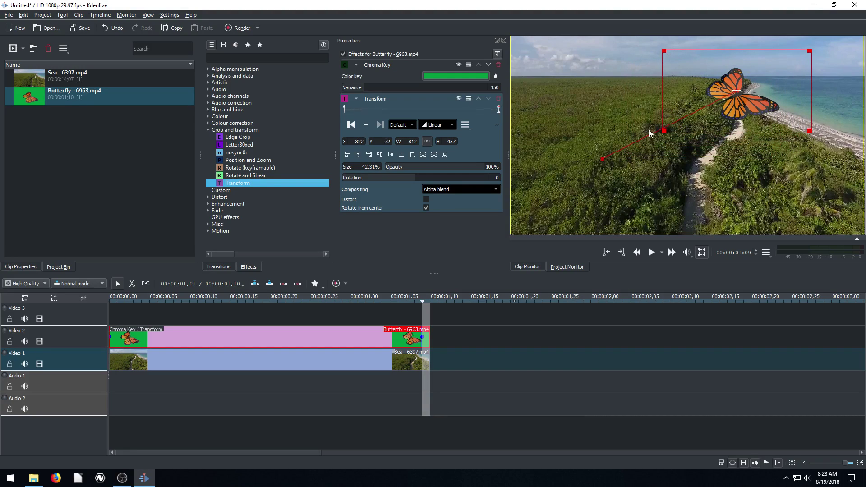
pyautogui.click(351, 124)
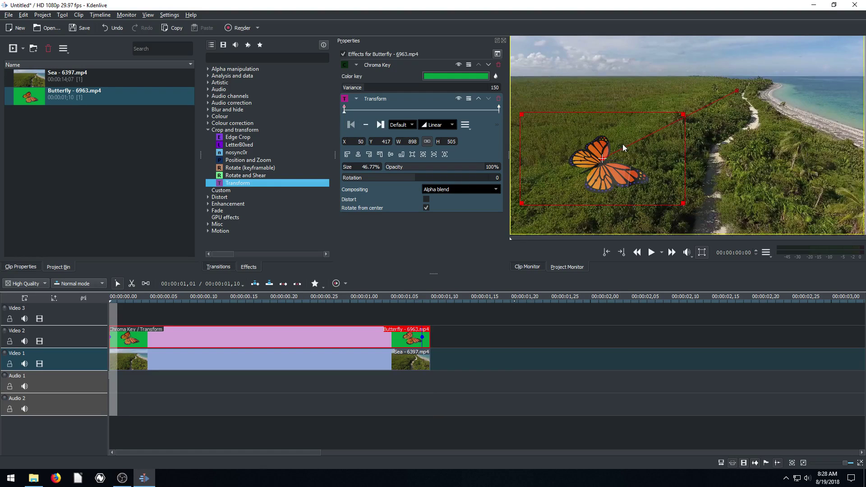
# - Rewind to frame 0, play the butterfly's diagonal flight, and scrub its first frames
pyautogui.click(380, 124)
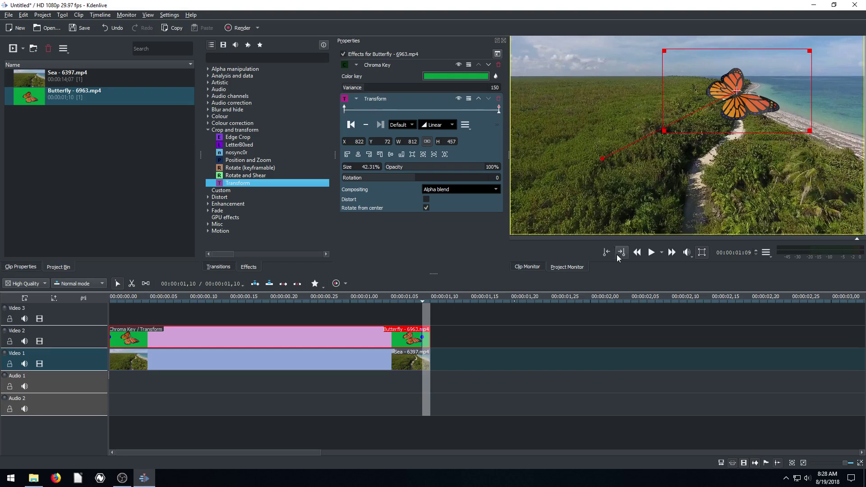
pyautogui.moveTo(207, 301); pyautogui.dragTo(107, 302)
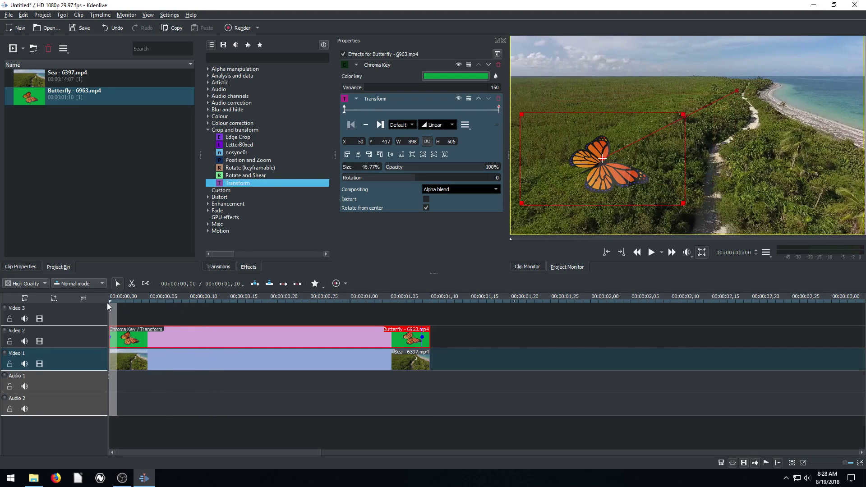
pyautogui.click(652, 254)
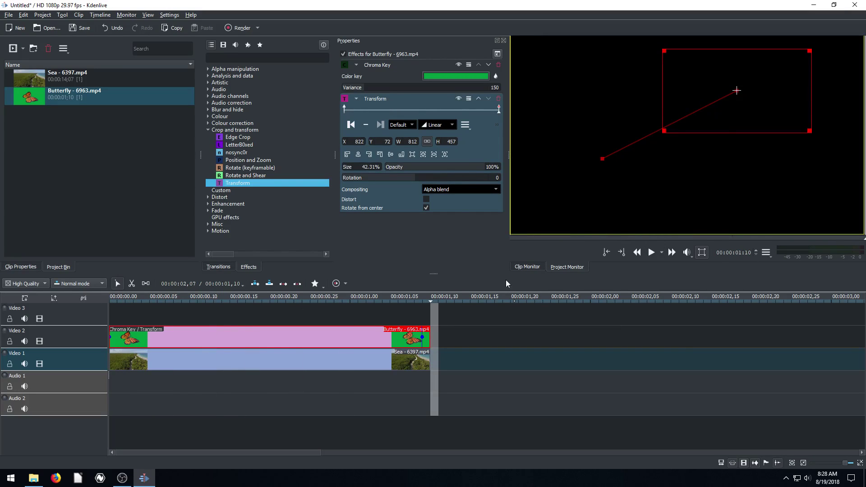
pyautogui.click(116, 305)
pyautogui.moveTo(119, 303)
pyautogui.mouseDown()
pyautogui.moveTo(415, 307)
pyautogui.moveTo(118, 307)
pyautogui.mouseUp()
# - Select the Butterfly clip and step between its Transform start and end keyframes
pyautogui.click(164, 338)
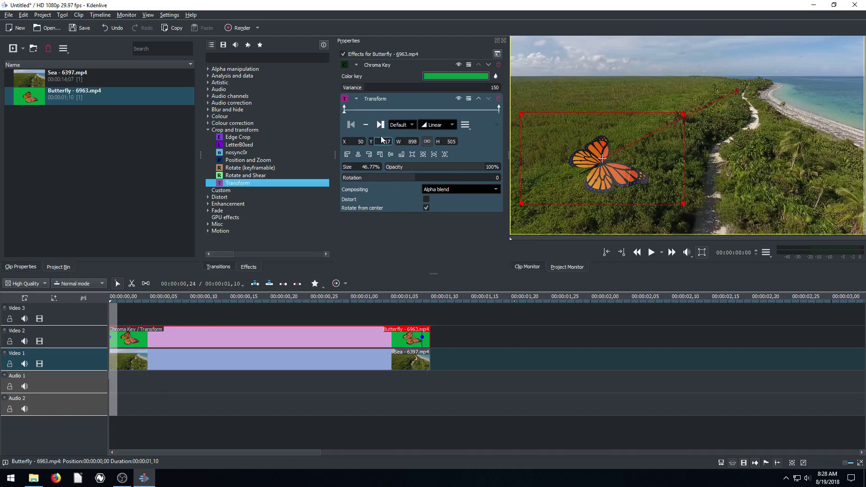
pyautogui.click(382, 109)
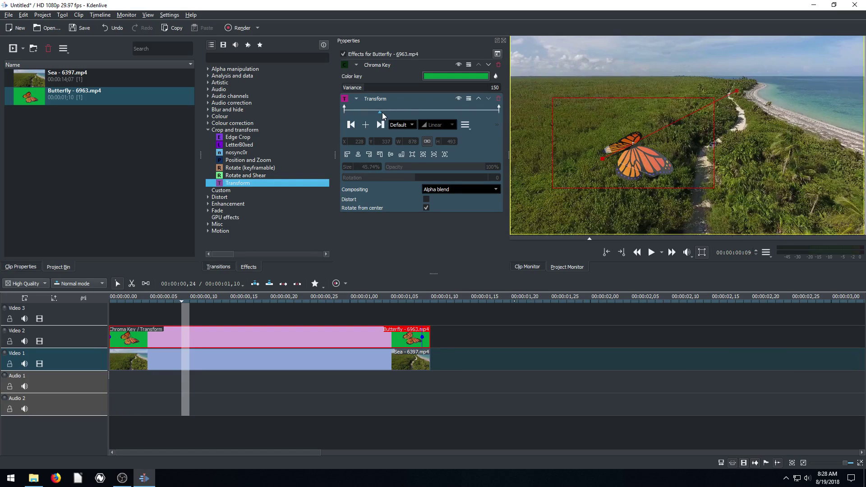
pyautogui.click(345, 108)
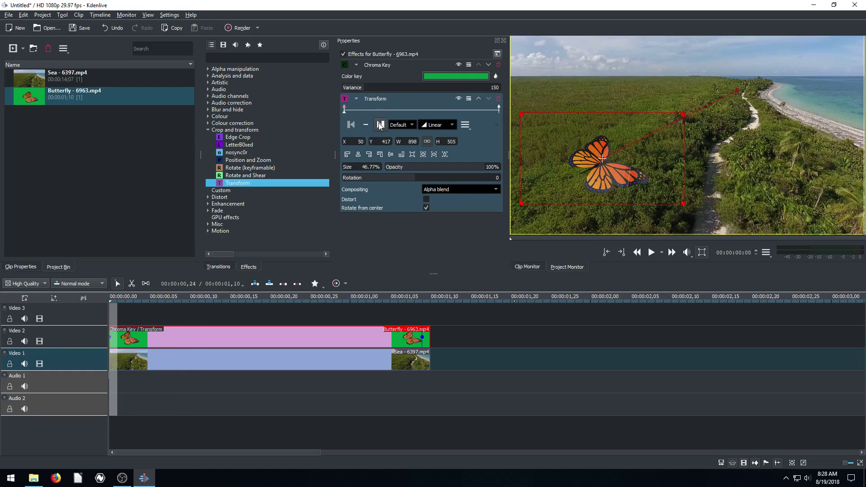
pyautogui.click(380, 124)
pyautogui.click(350, 125)
# - Add a Transform keyframe at frame 17, move the butterfly upper left, and preview frames 3–12
pyautogui.click(415, 110)
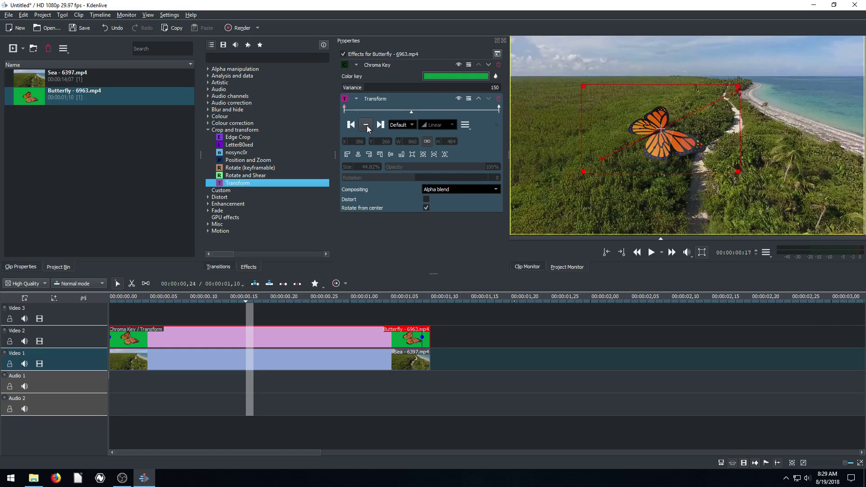
pyautogui.click(366, 125)
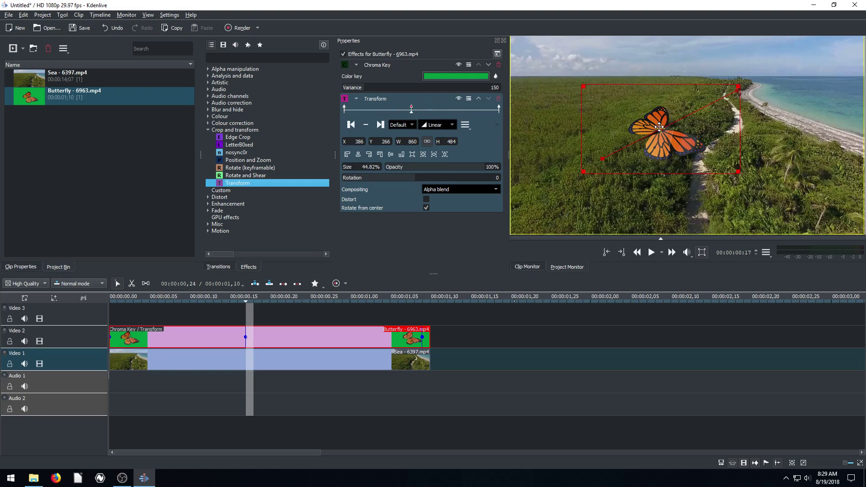
pyautogui.moveTo(661, 129); pyautogui.dragTo(585, 98)
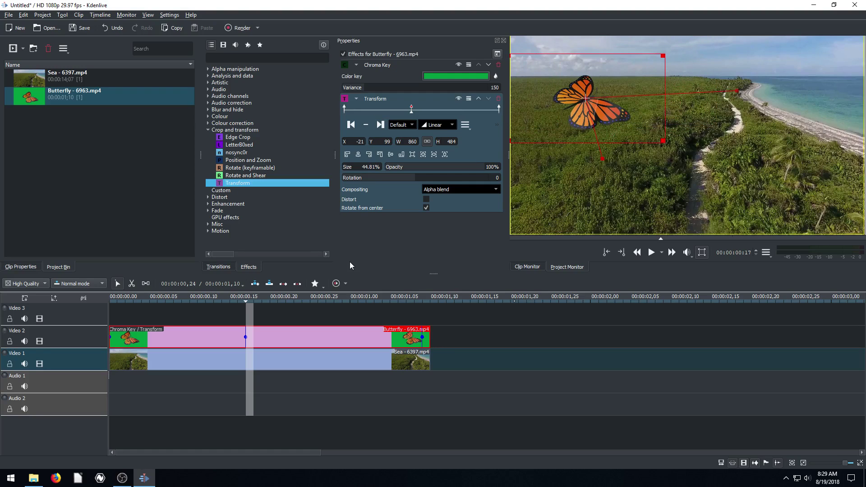
pyautogui.click(136, 303)
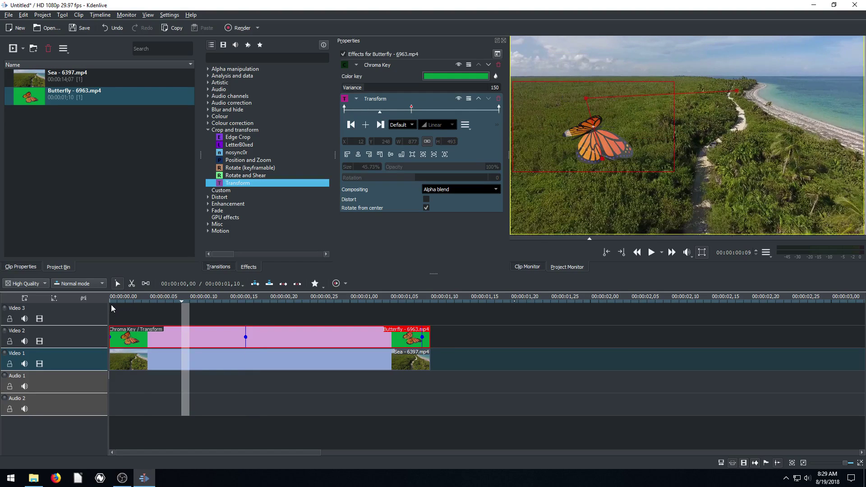
pyautogui.click(120, 304)
pyautogui.moveTo(136, 305); pyautogui.dragTo(278, 311)
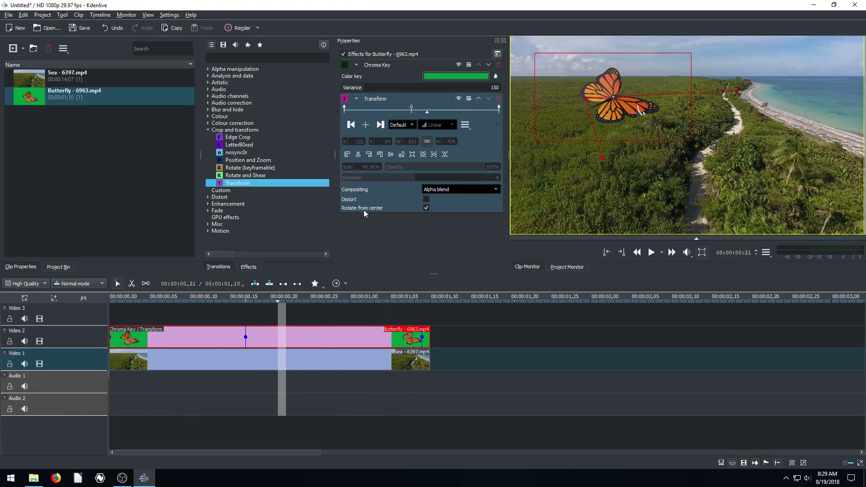
# - Rotate the butterfly to -60 at the first keyframe and scrub the opening frames to check it
pyautogui.click(346, 126)
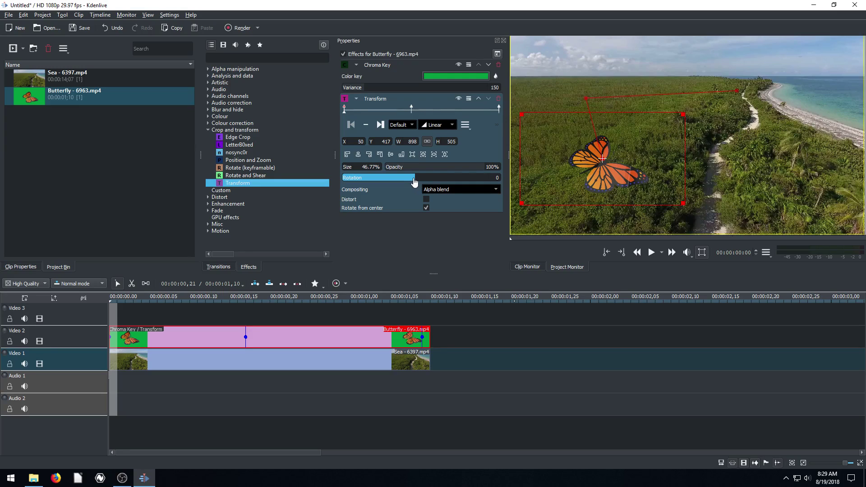
pyautogui.moveTo(415, 181); pyautogui.dragTo(406, 181)
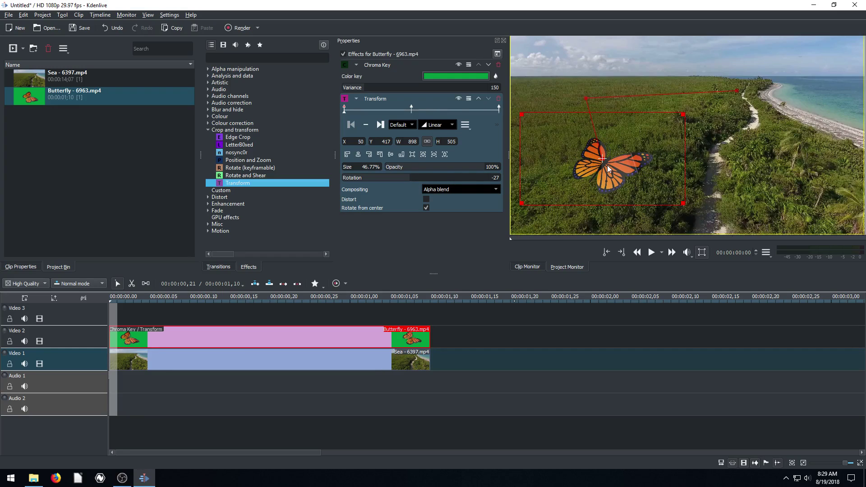
pyautogui.click(401, 181)
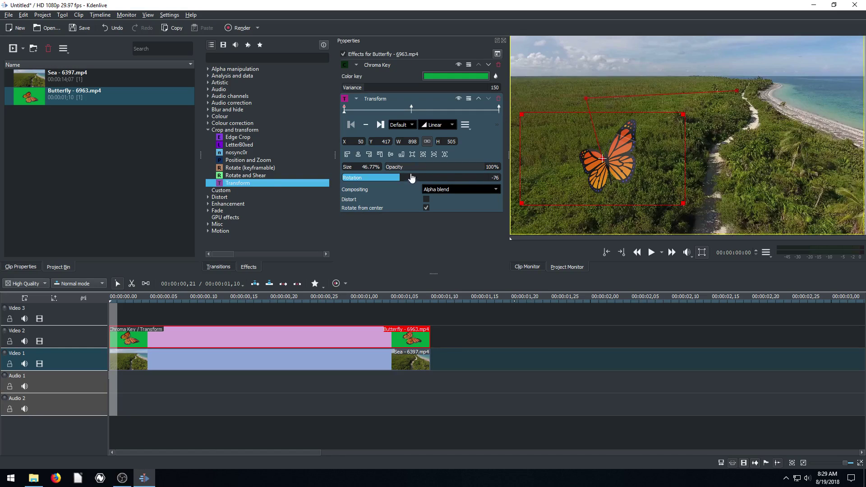
pyautogui.click(405, 180)
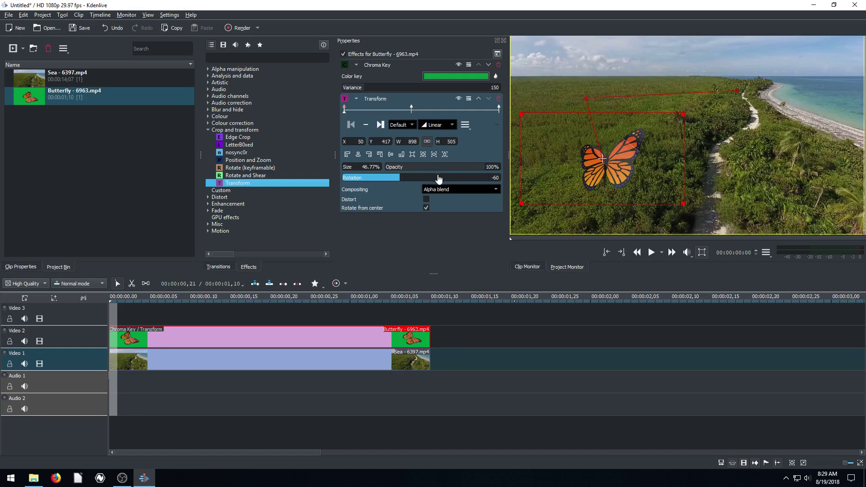
pyautogui.click(125, 302)
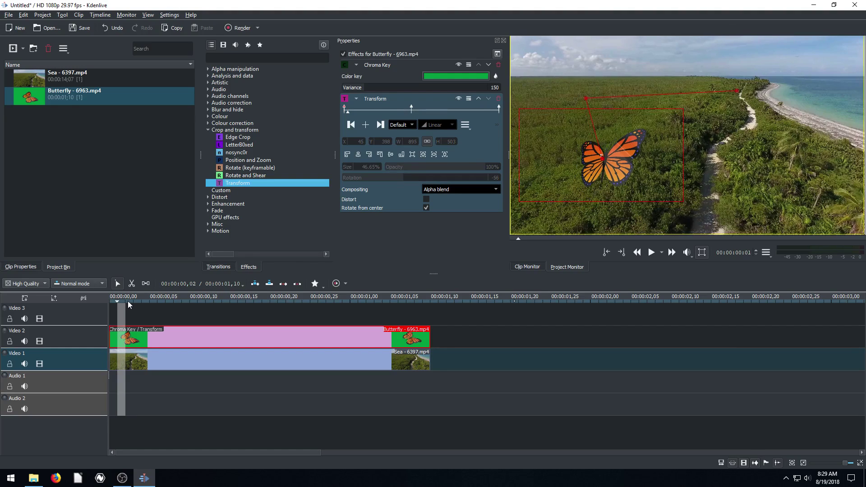
pyautogui.moveTo(126, 301); pyautogui.dragTo(346, 310)
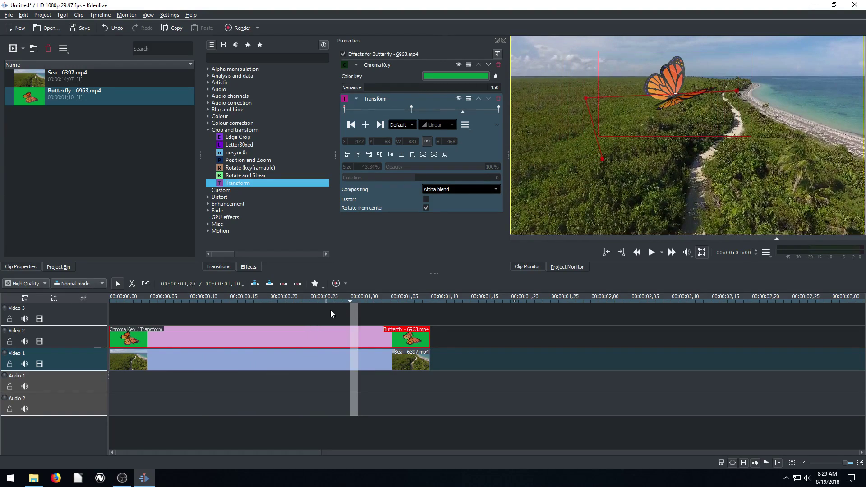
pyautogui.moveTo(259, 310); pyautogui.dragTo(166, 305)
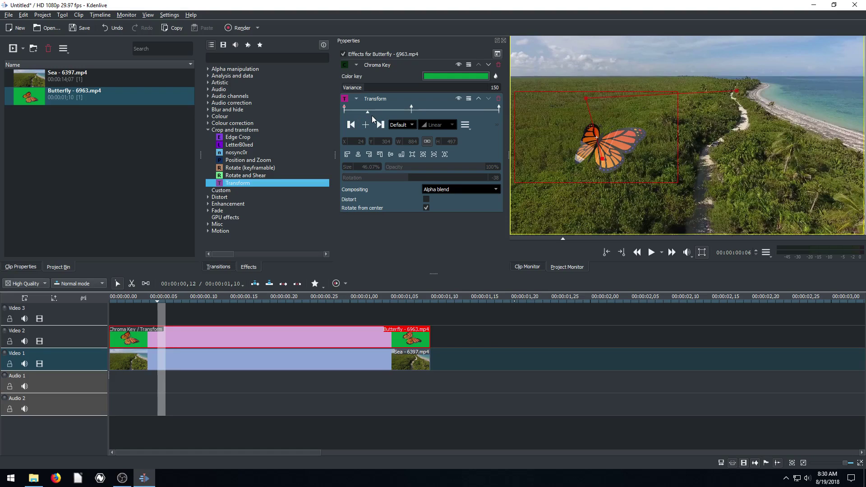
pyautogui.click(345, 107)
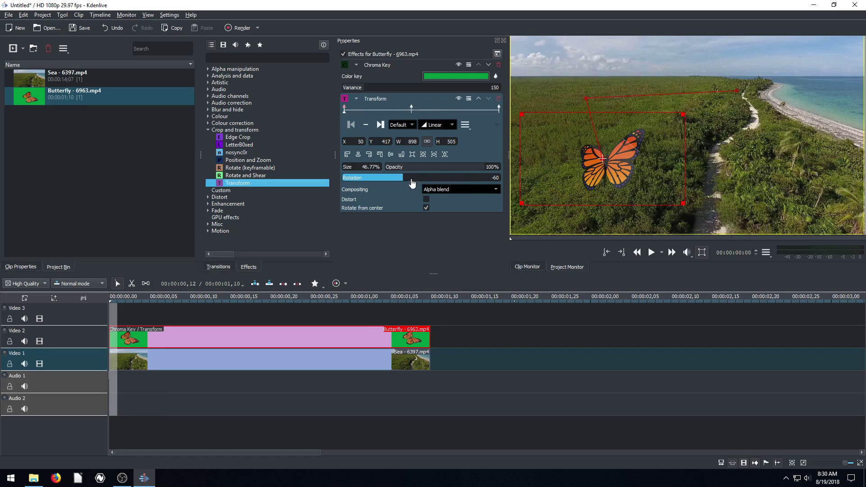
# - Lower the butterfly's opacity to 32% at the frame-17 keyframe, then rewind to frame 0
pyautogui.click(365, 109)
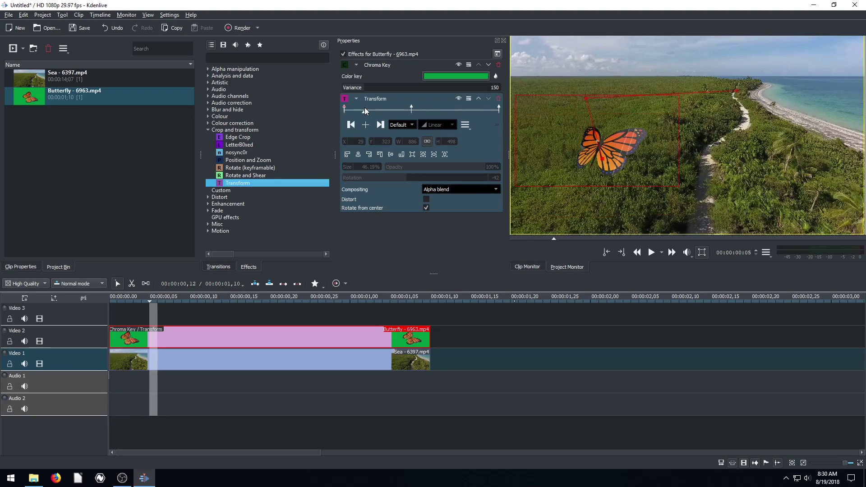
pyautogui.click(410, 108)
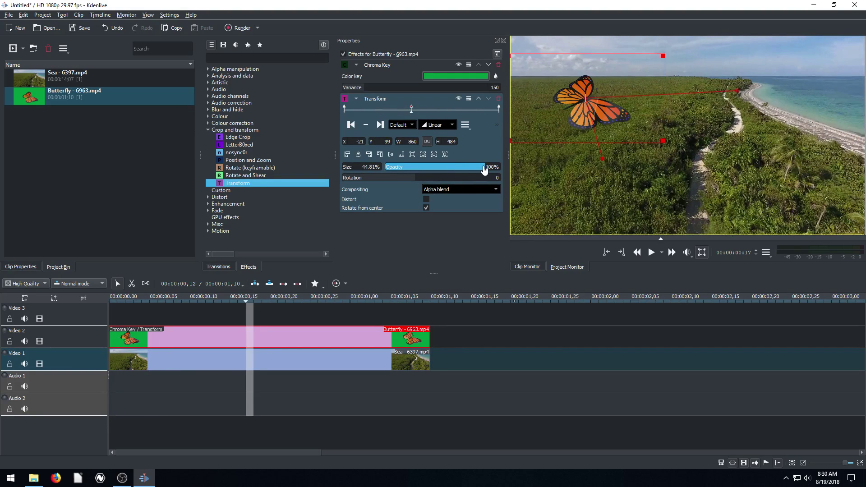
pyautogui.moveTo(483, 168); pyautogui.dragTo(418, 169)
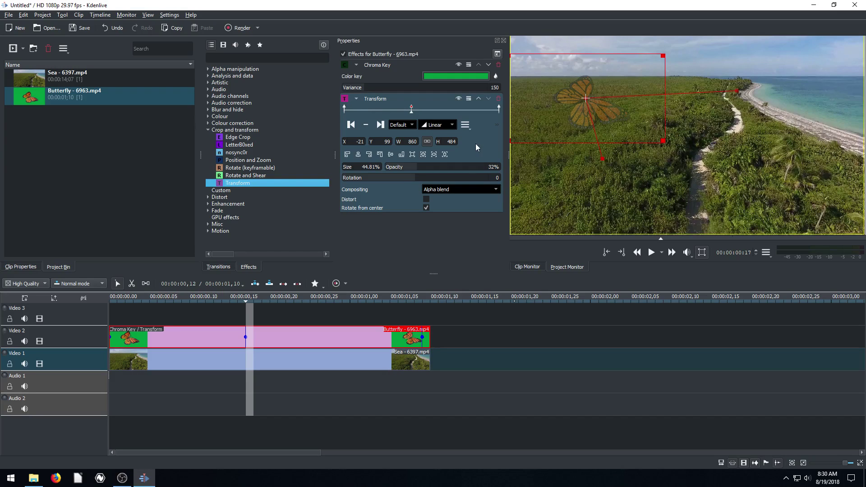
pyautogui.moveTo(245, 304); pyautogui.dragTo(107, 302)
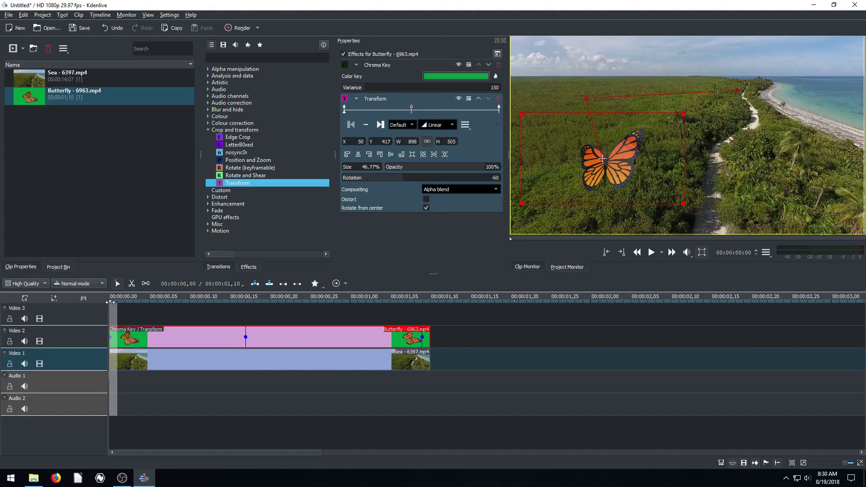
pyautogui.click(130, 301)
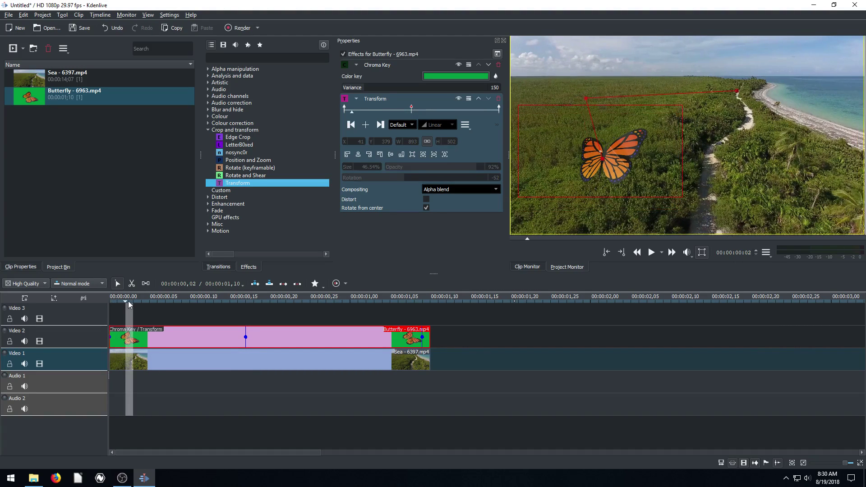
pyautogui.click(153, 301)
pyautogui.moveTo(168, 302); pyautogui.dragTo(426, 311)
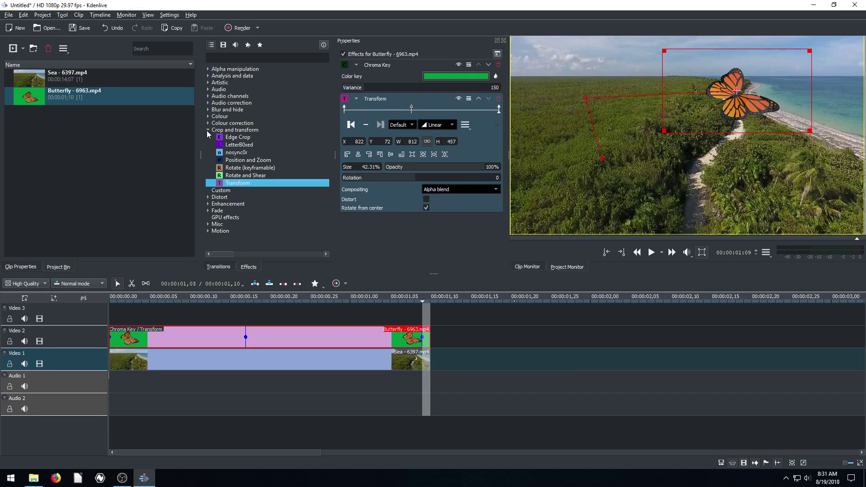
# - Browse the Audio effect categories down to Audio correction and select the keyframable Volume effect
pyautogui.click(207, 88)
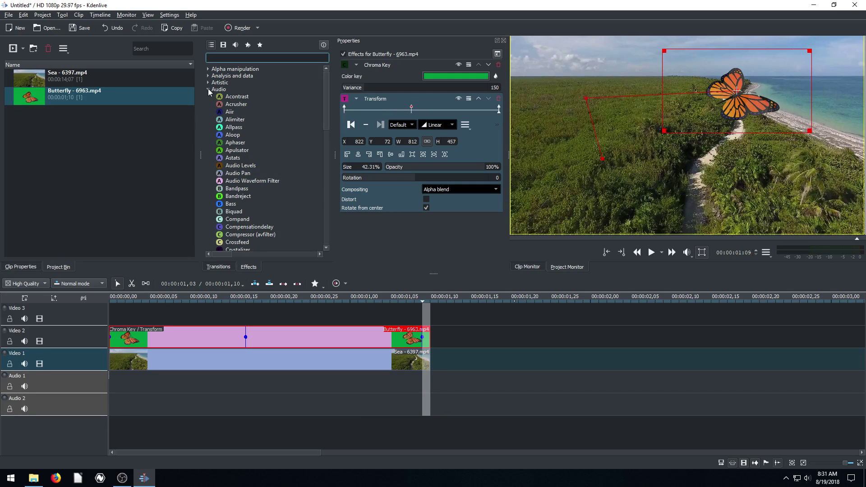
pyautogui.click(208, 89)
pyautogui.click(208, 95)
pyautogui.click(208, 95)
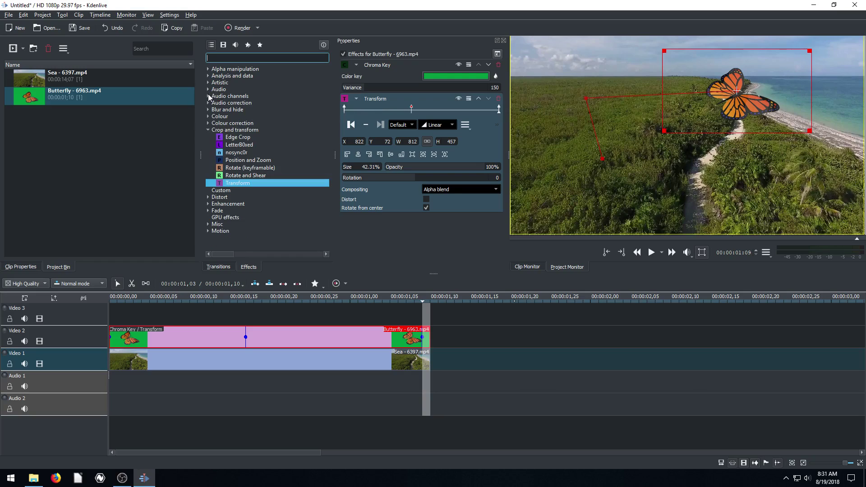
pyautogui.click(207, 102)
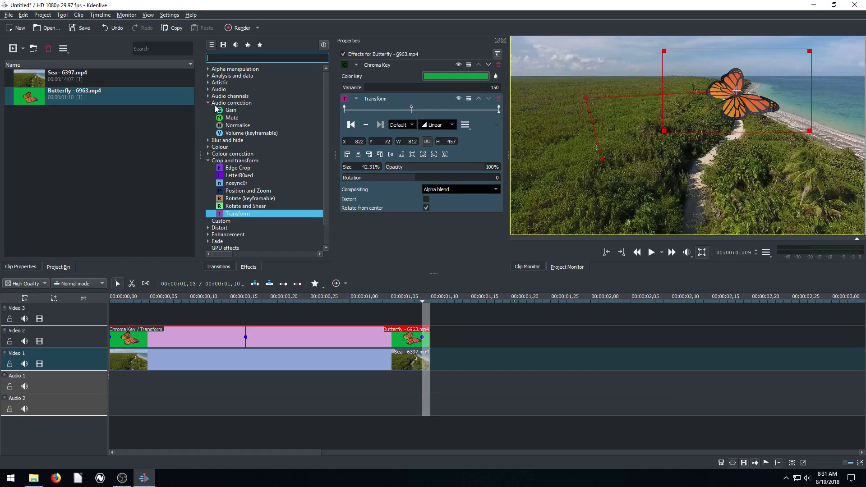
pyautogui.click(237, 134)
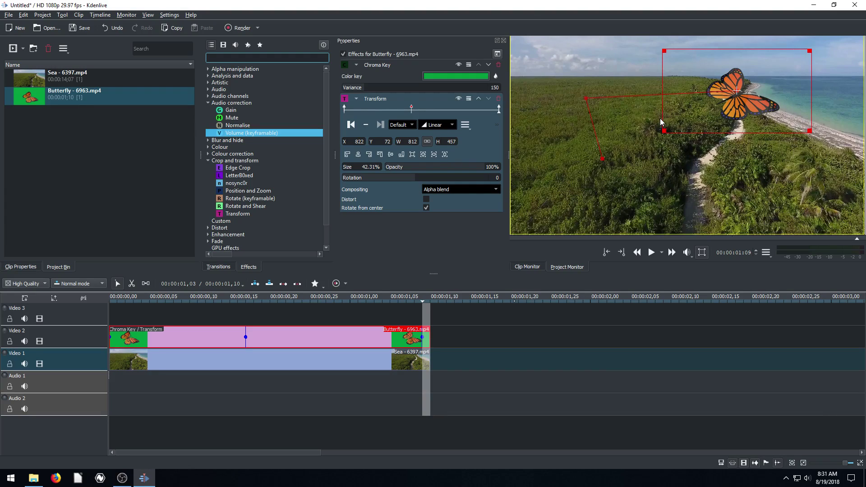
# - Deselect the Butterfly clip by clicking empty space on the Video 3 track
pyautogui.click(302, 315)
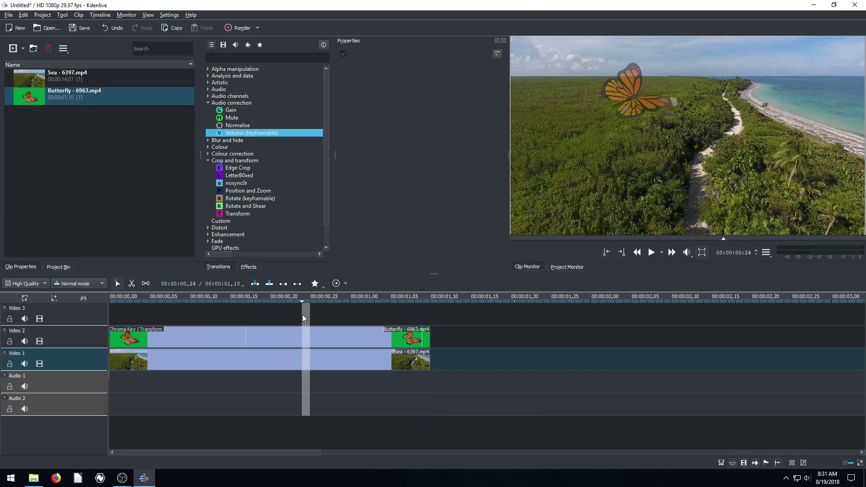